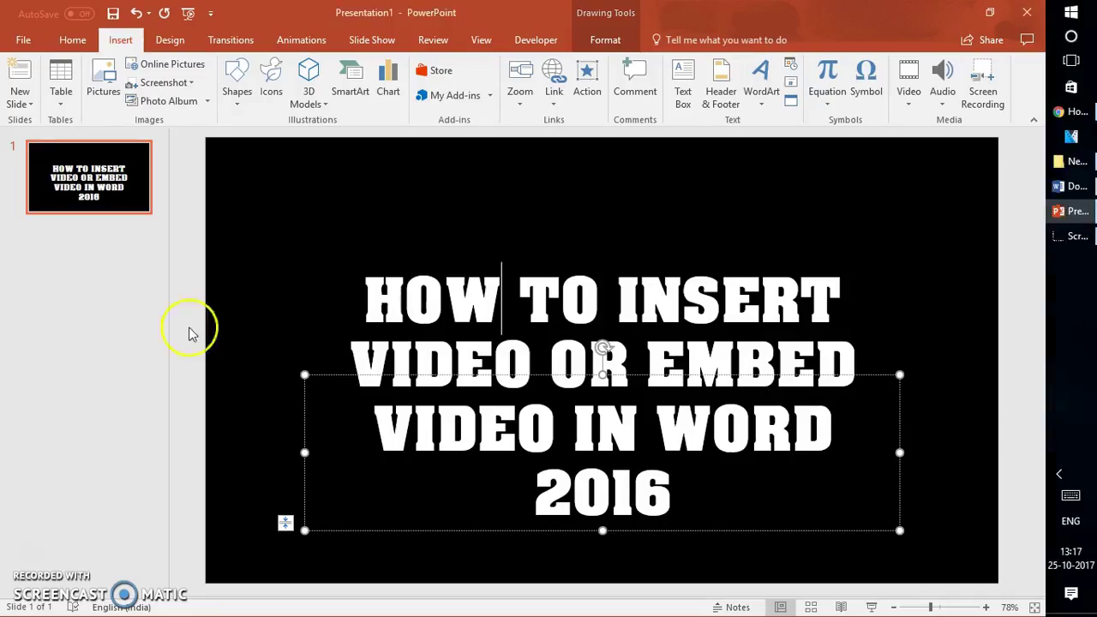
Step: Bring the blank Word document to the front and show the Insert ribbon tab
{"action": "left_click", "coordinate": [1079, 186]}
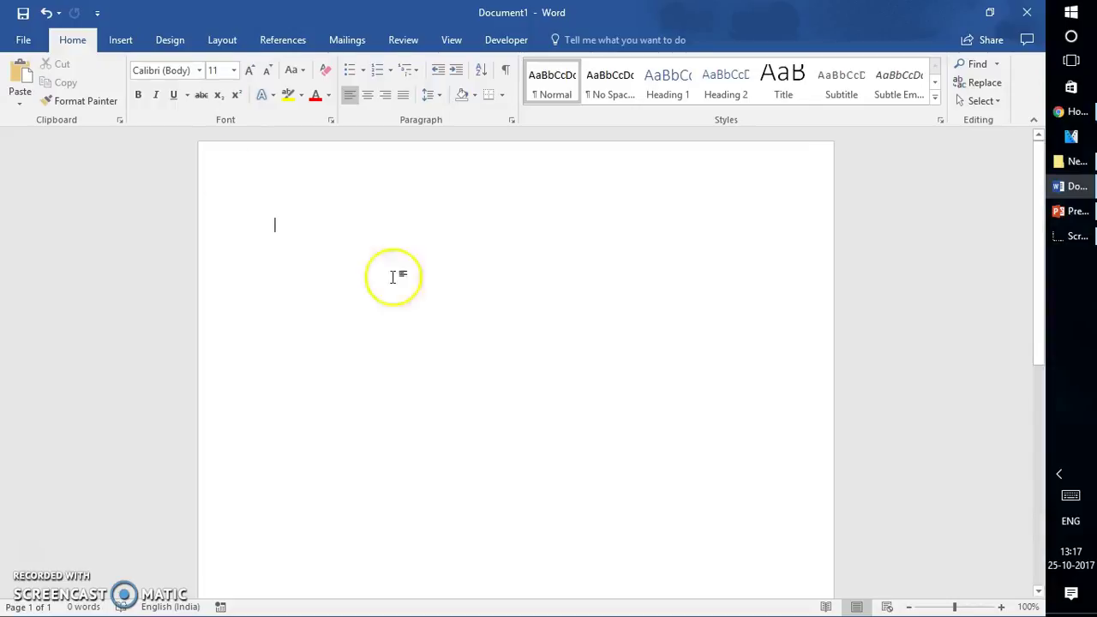
{"action": "left_click", "coordinate": [117, 41]}
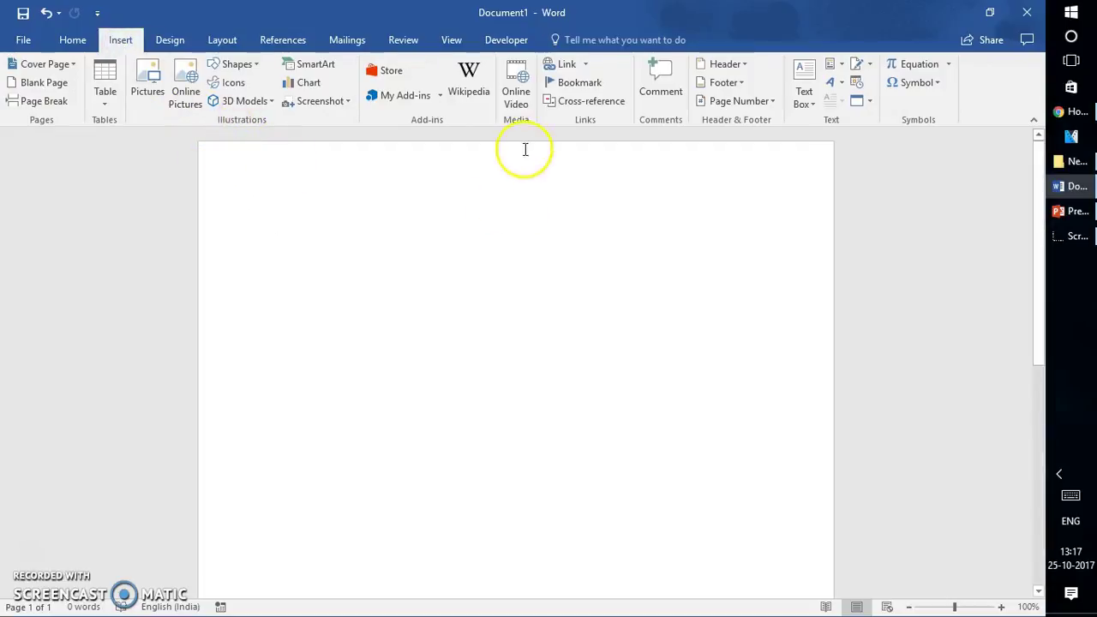
Step: Open the Insert Video dialog and review its YouTube search and embed code sources
{"action": "left_click", "coordinate": [524, 102]}
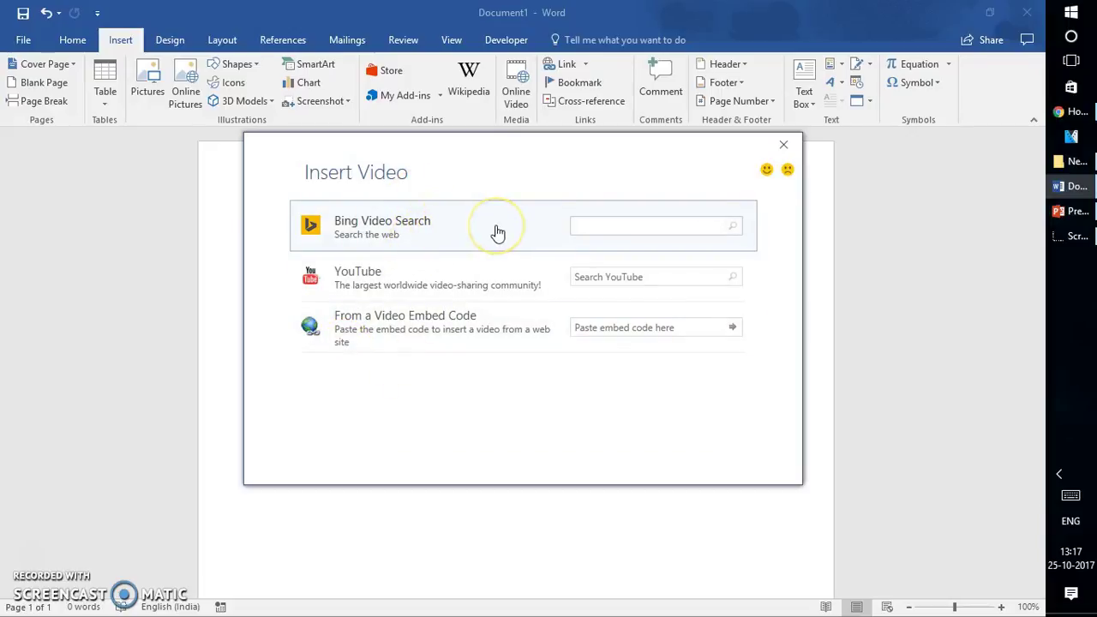
{"action": "left_click", "coordinate": [481, 296]}
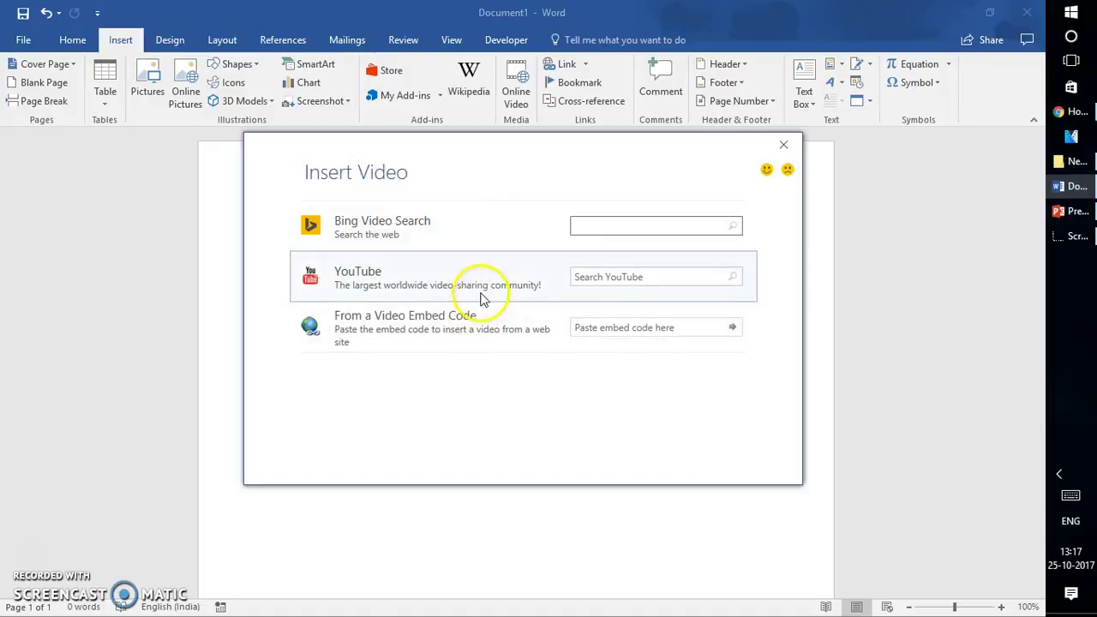
{"action": "left_click", "coordinate": [454, 341]}
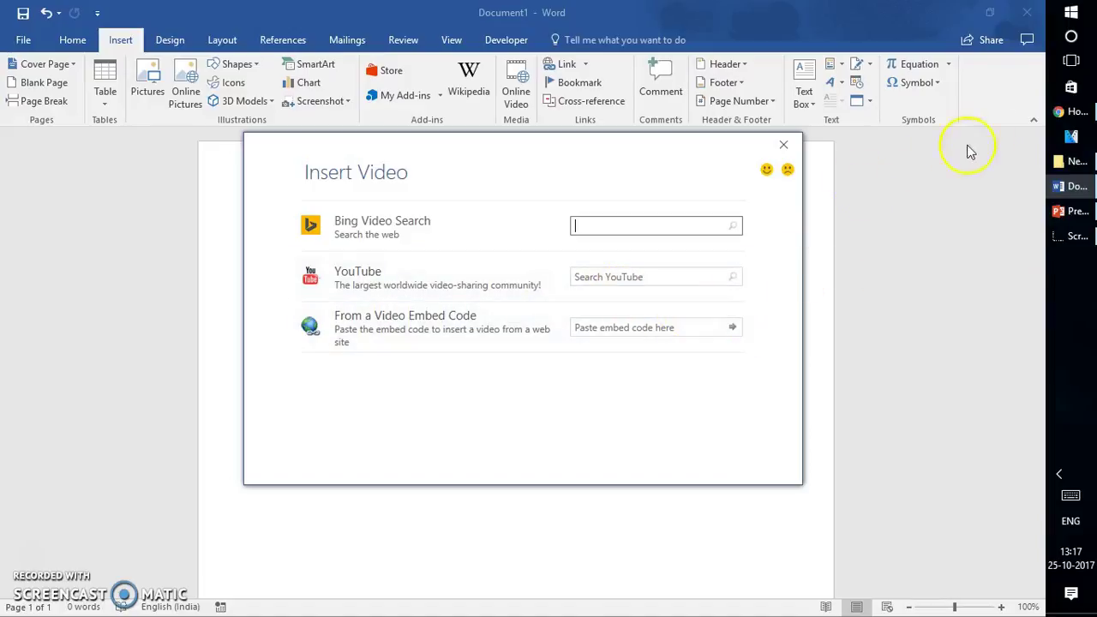
Step: Copy the YouTube video's web address from Chrome's address bar
{"action": "left_click", "coordinate": [1070, 115]}
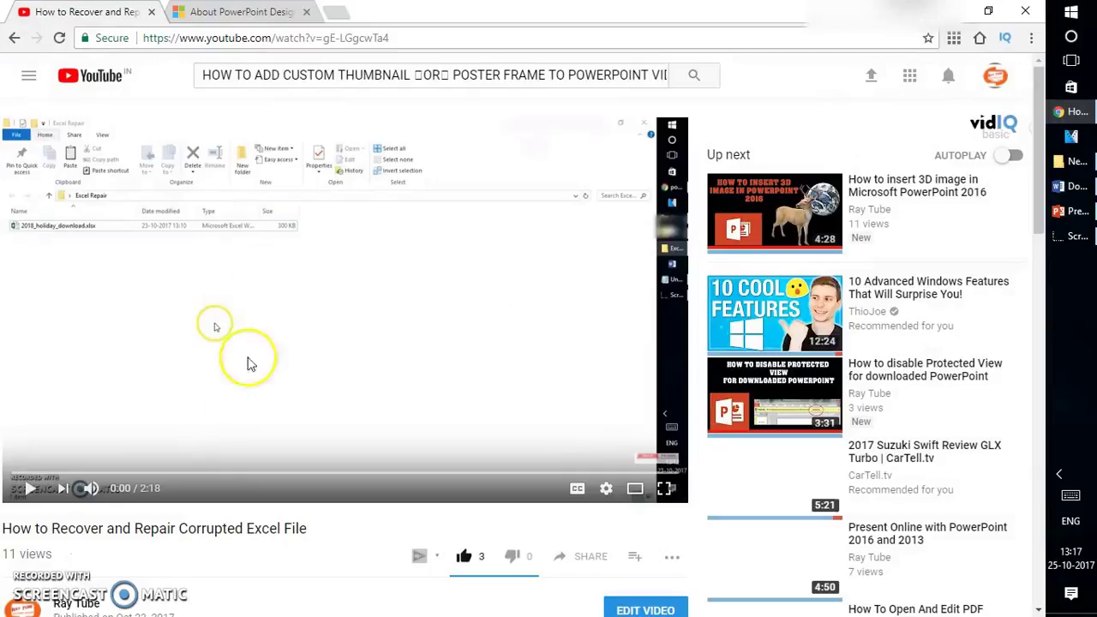
{"action": "left_click", "coordinate": [370, 41]}
{"action": "key", "text": "ctrl+c"}
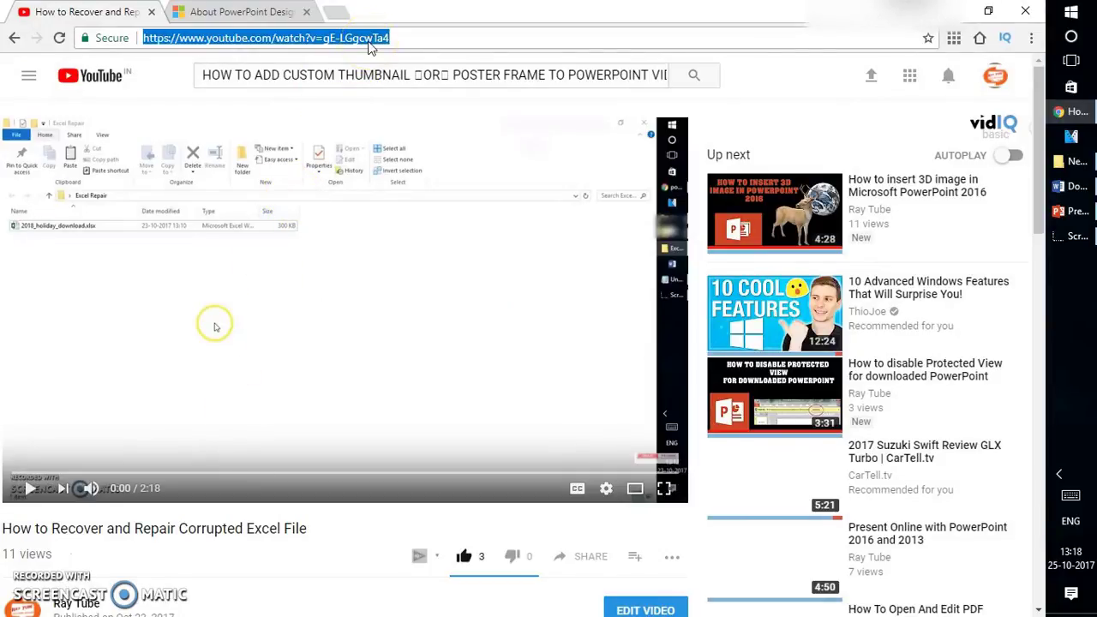
{"action": "key", "text": "alt+Tab"}
Step: Search YouTube with the pasted URL and insert the 'How to Recover and Repair Corrupted Excel File' video
{"action": "left_click", "coordinate": [599, 274]}
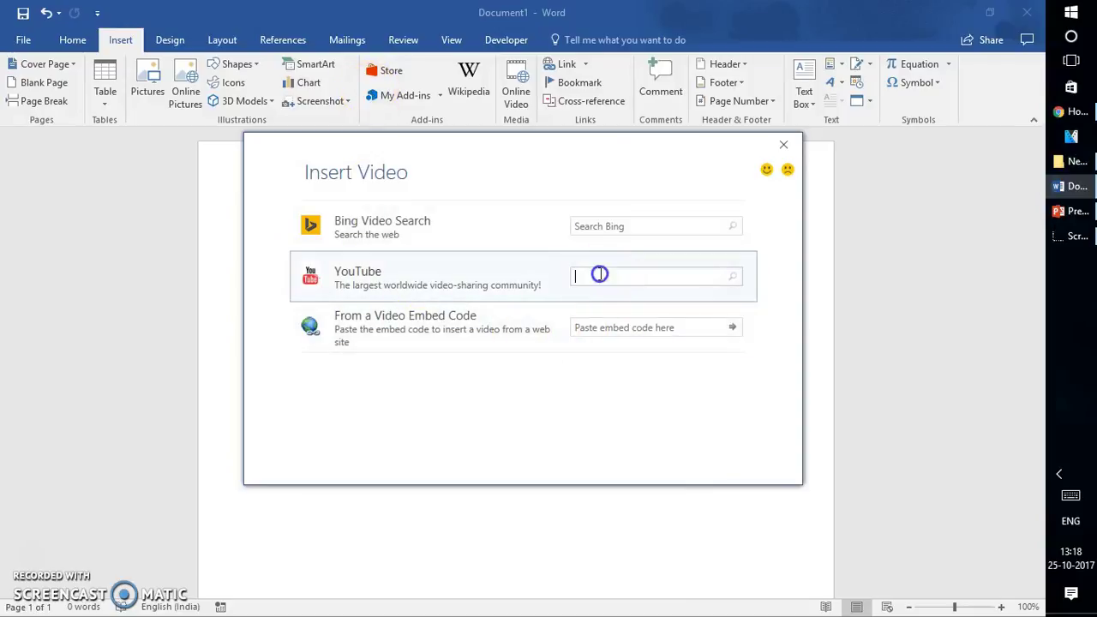
{"action": "key", "text": "ctrl+v"}
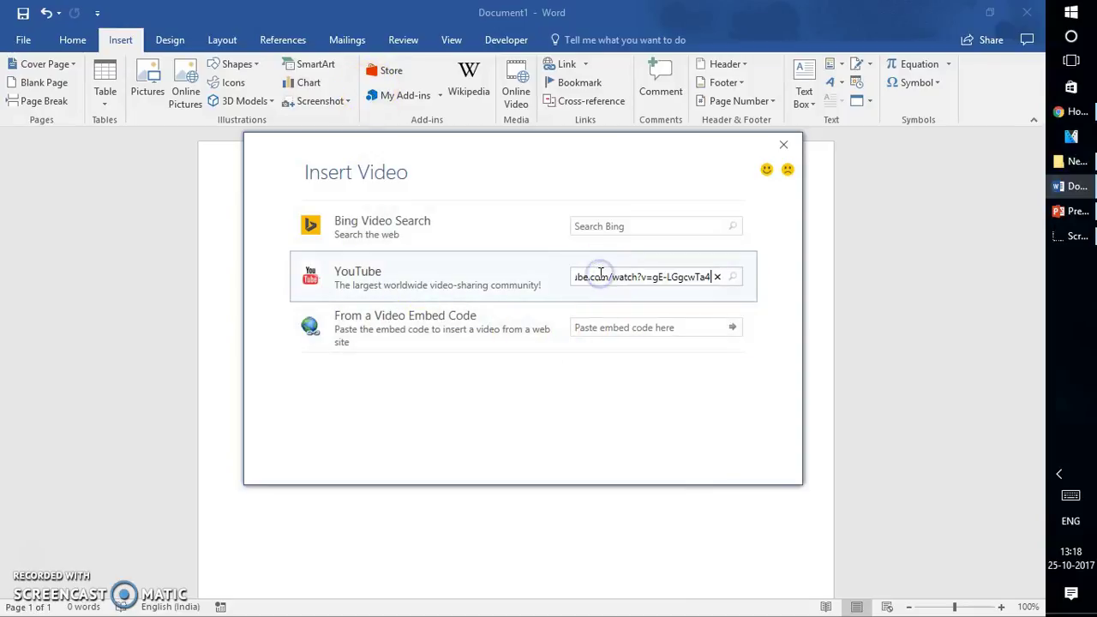
{"action": "left_click", "coordinate": [735, 278]}
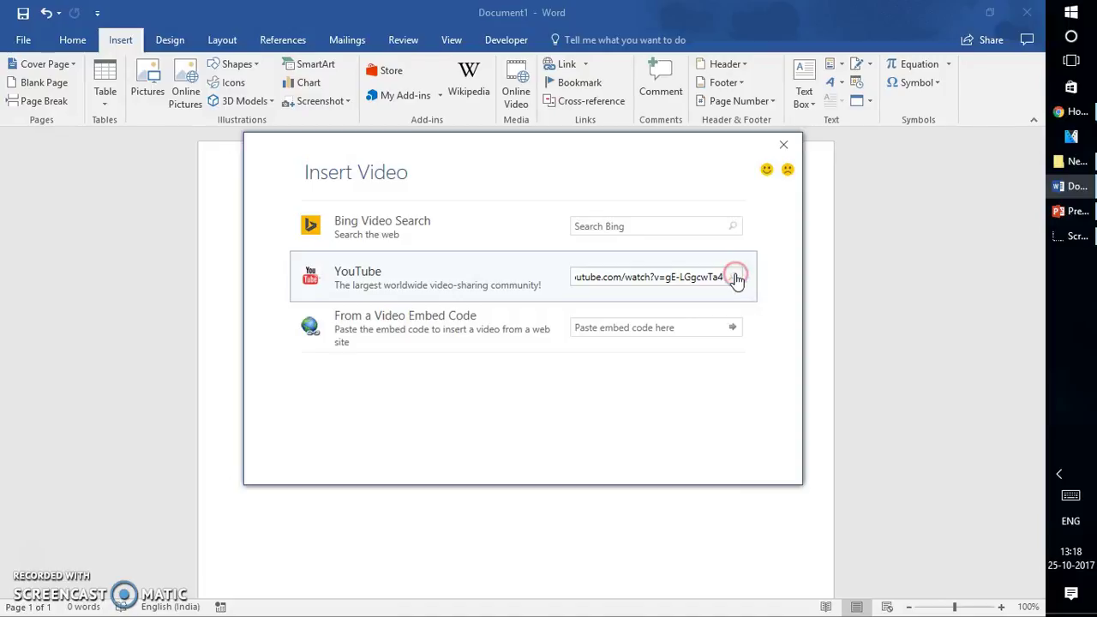
{"action": "left_click", "coordinate": [677, 277]}
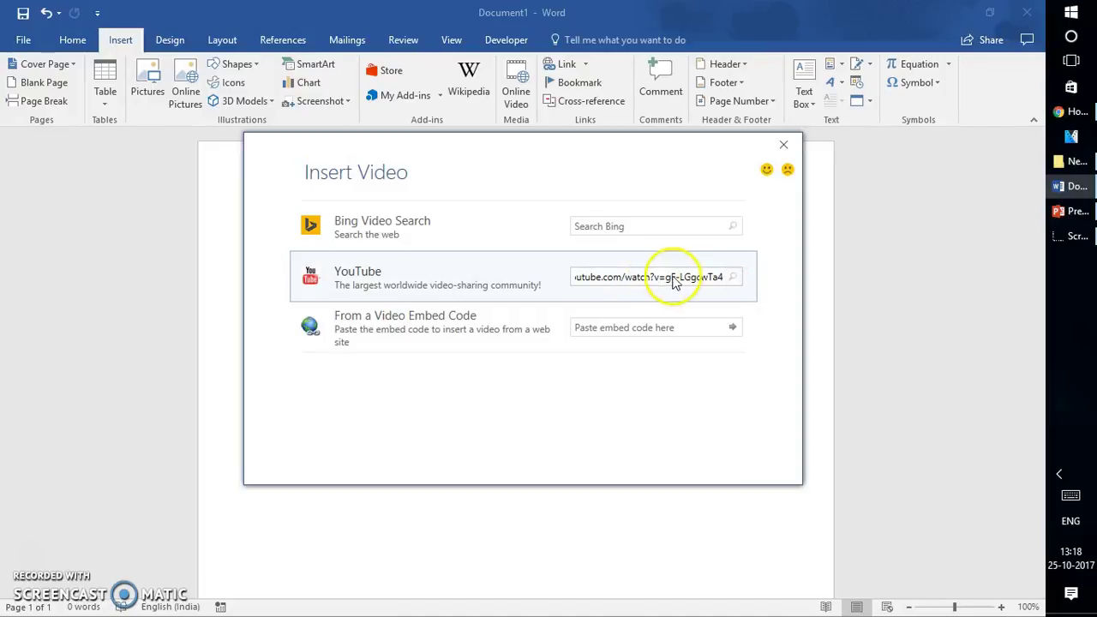
{"action": "key", "text": "Return"}
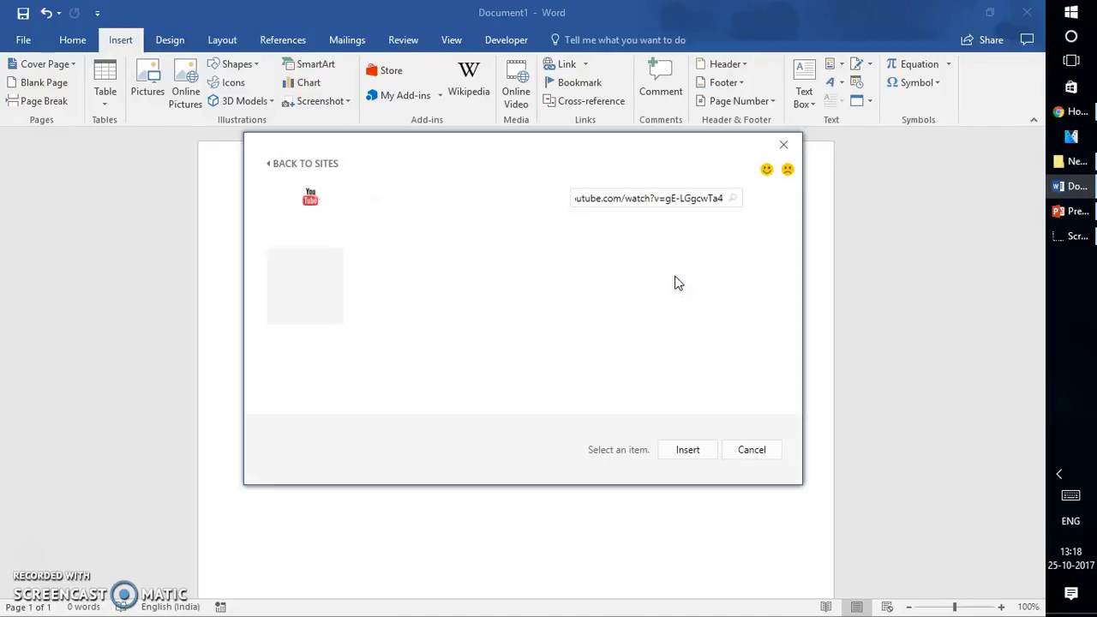
{"action": "left_click", "coordinate": [345, 289]}
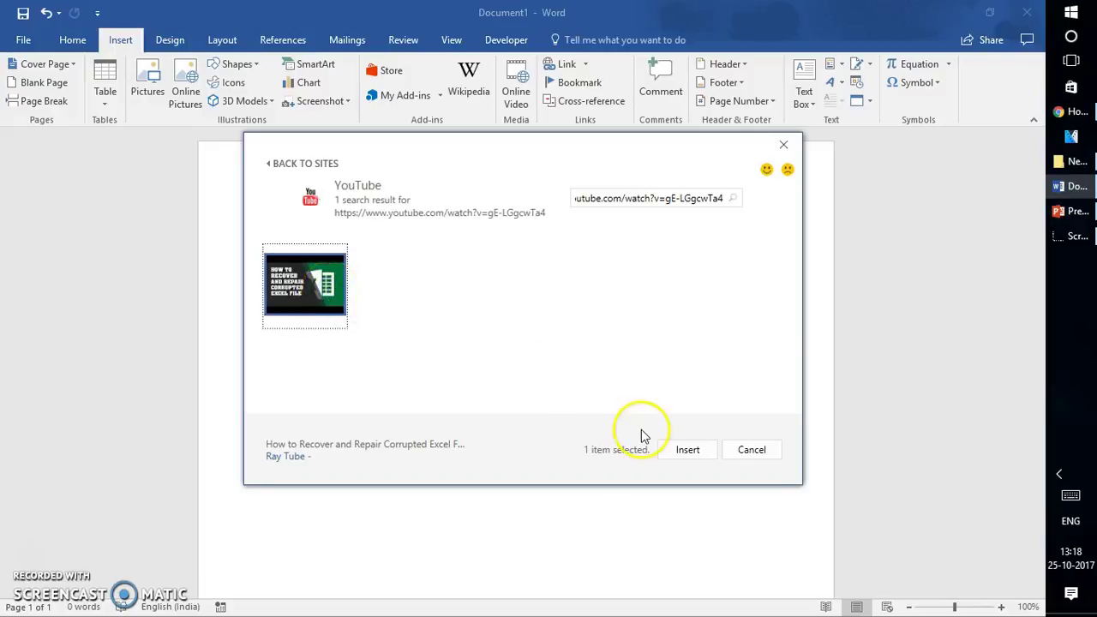
{"action": "double_click", "coordinate": [326, 310]}
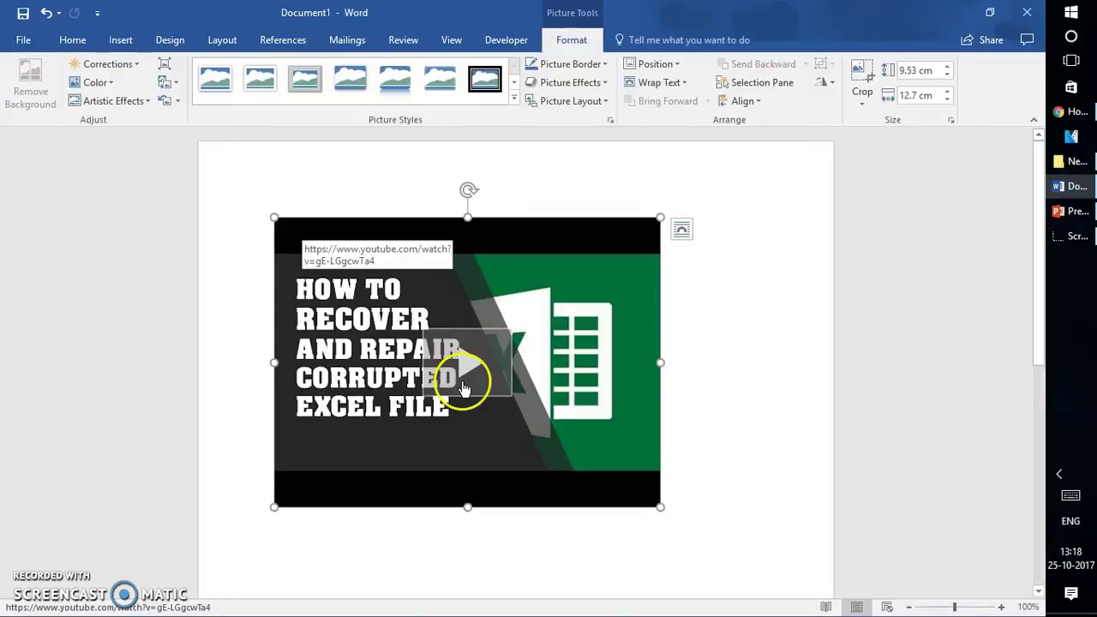
Step: Preview the embedded Excel recovery video in its player, then close it
{"action": "left_click", "coordinate": [463, 369]}
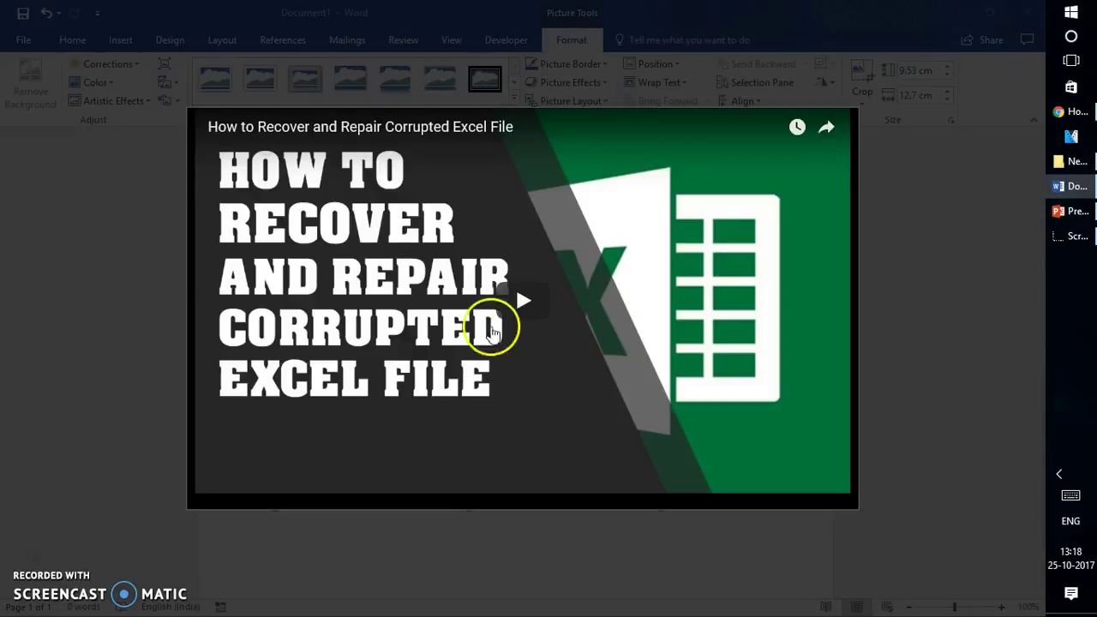
{"action": "left_click", "coordinate": [523, 297]}
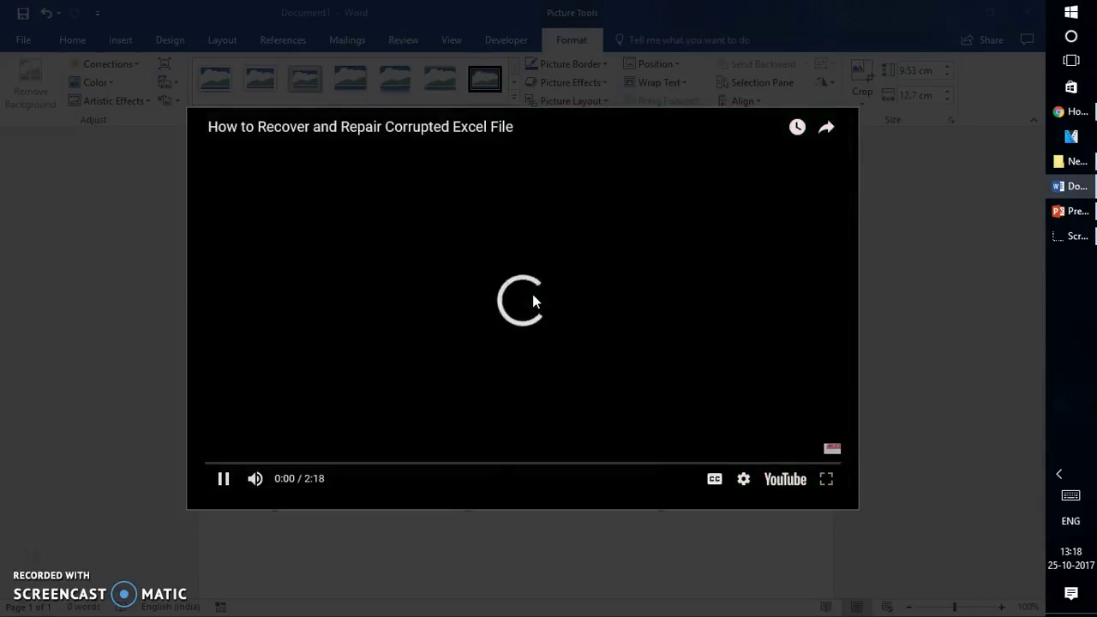
{"action": "key", "text": "Escape"}
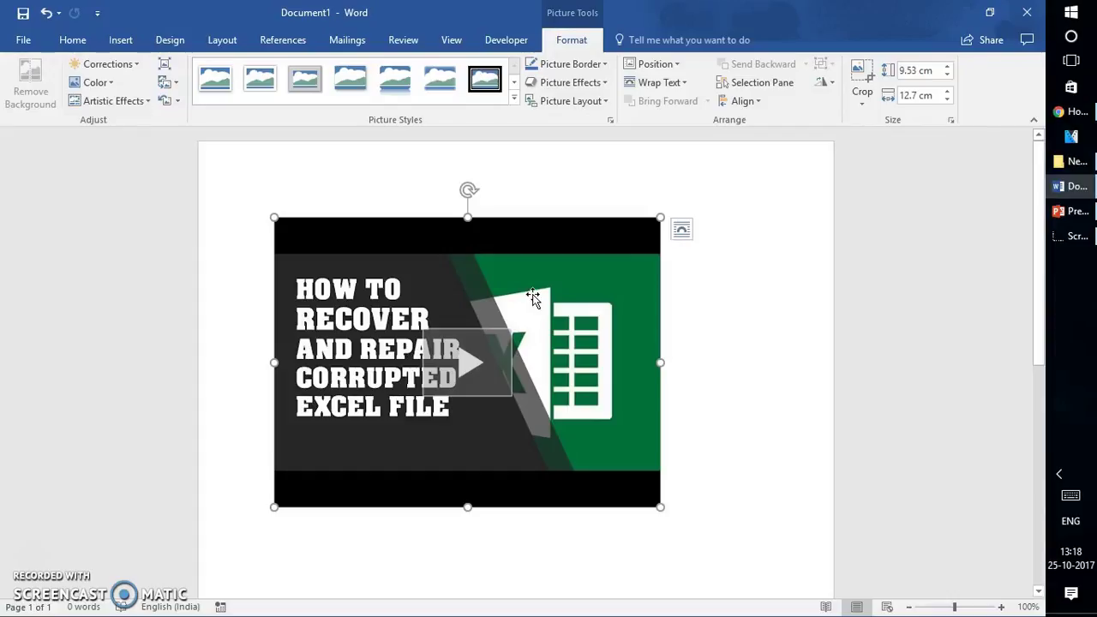
Step: Add a new paragraph below the video, reopen Online Video's embed code field, and switch to the browser
{"action": "left_click", "coordinate": [684, 497]}
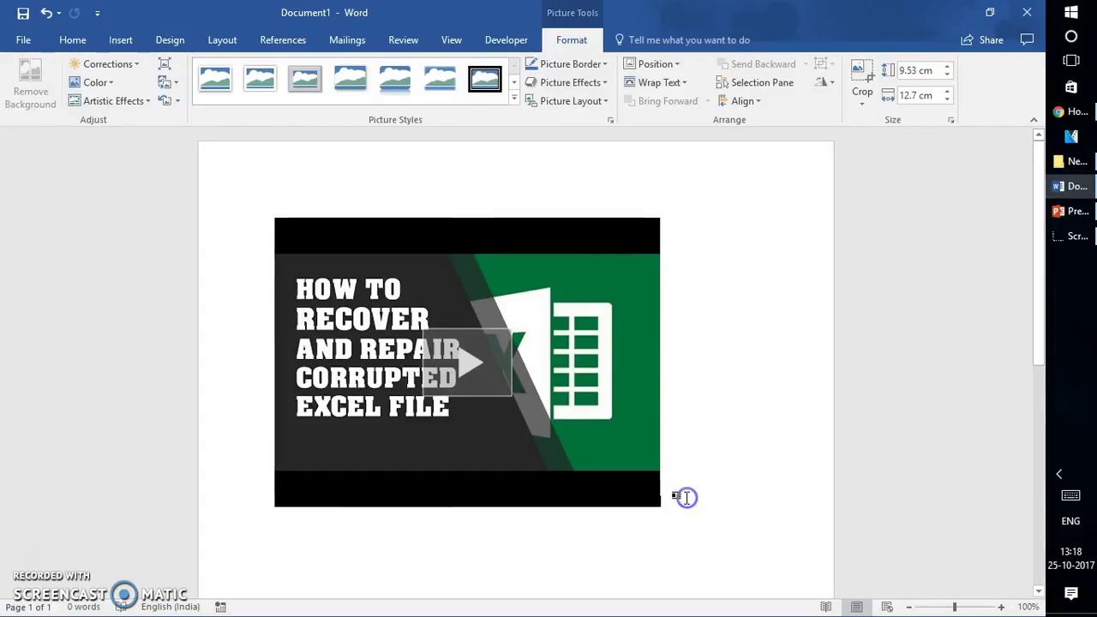
{"action": "key", "text": "Return"}
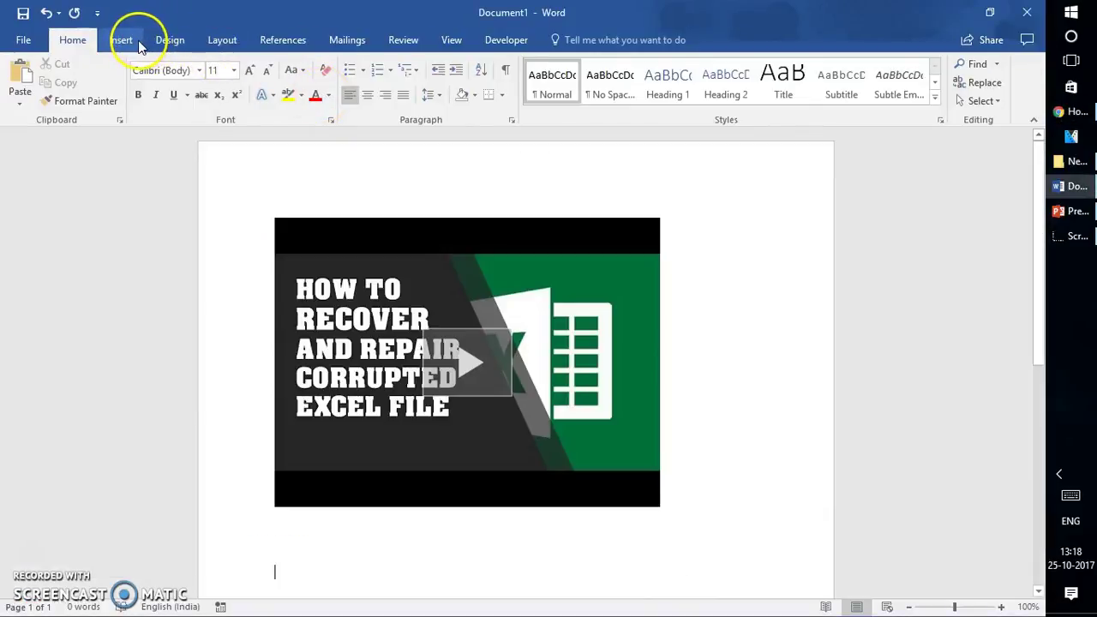
{"action": "left_click", "coordinate": [139, 45]}
{"action": "left_click", "coordinate": [509, 73]}
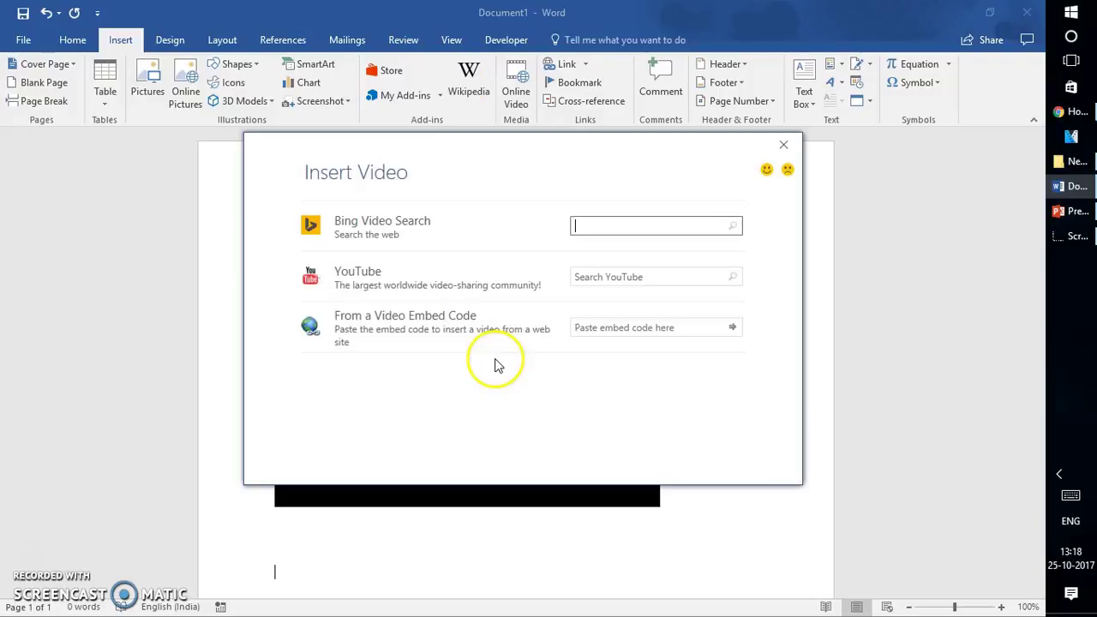
{"action": "left_click", "coordinate": [473, 317]}
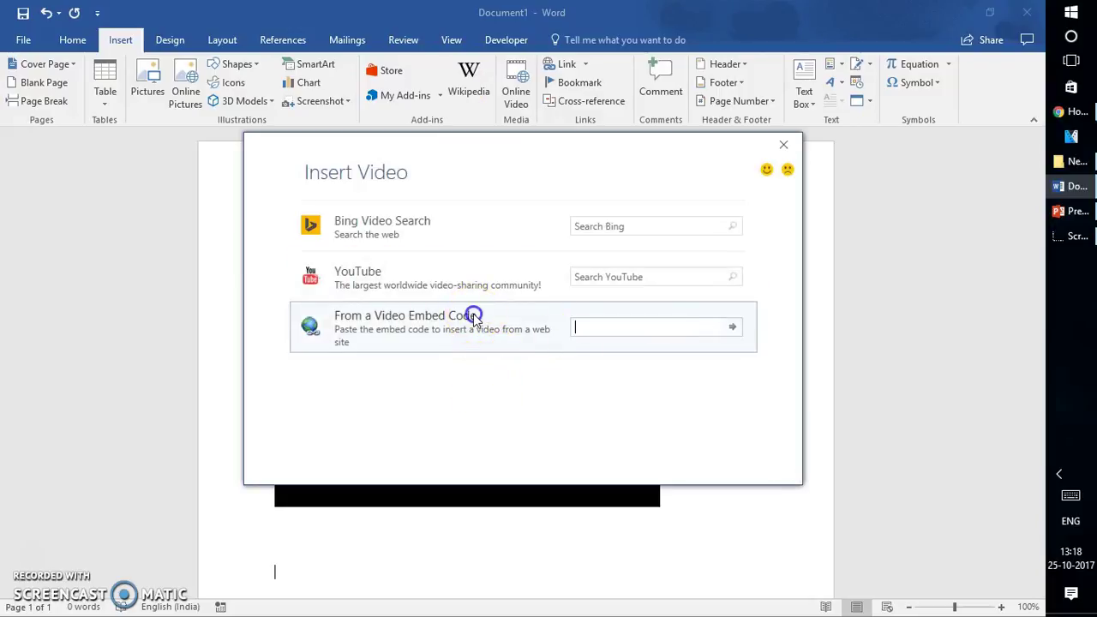
{"action": "key", "text": "alt+Tab"}
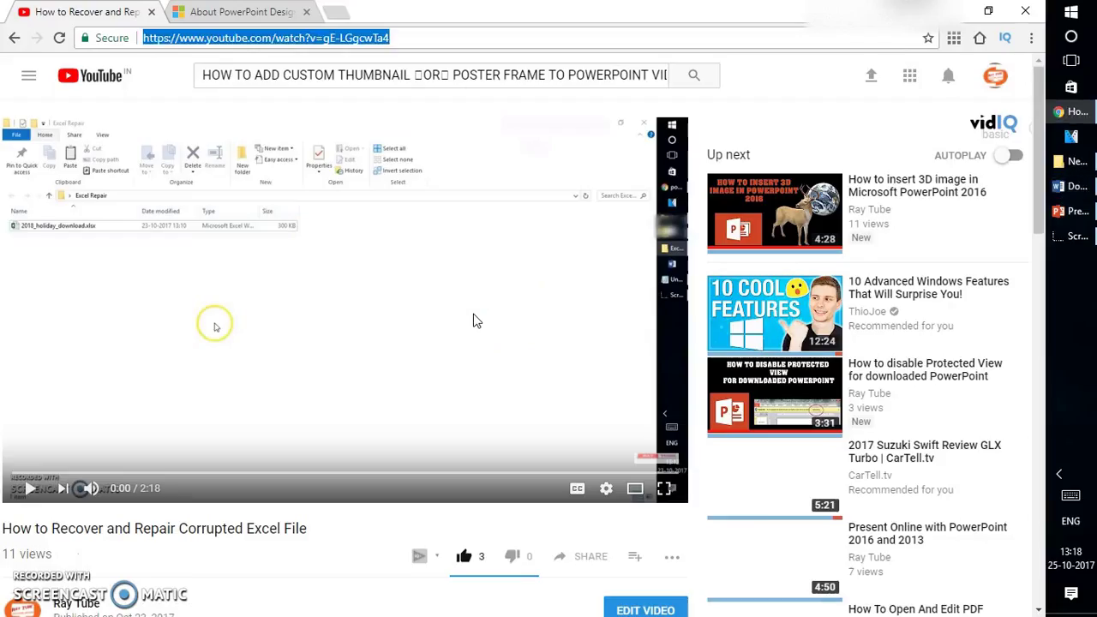
Step: Copy the Excel recovery video's embed code from the YouTube player's context menu
{"action": "right_click", "coordinate": [421, 281]}
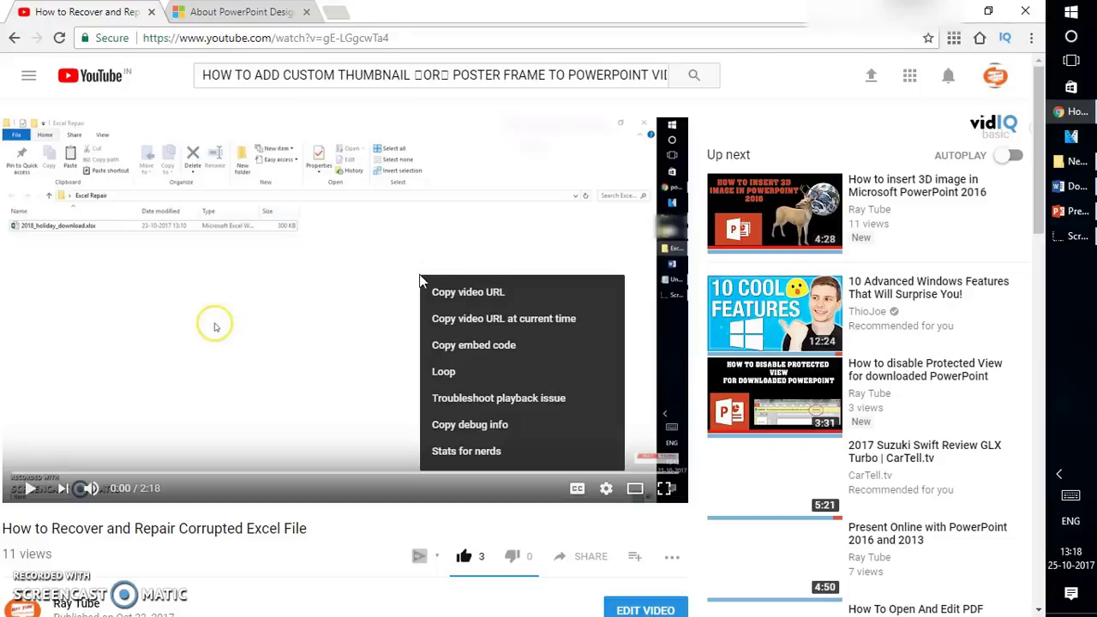
{"action": "left_click", "coordinate": [454, 344]}
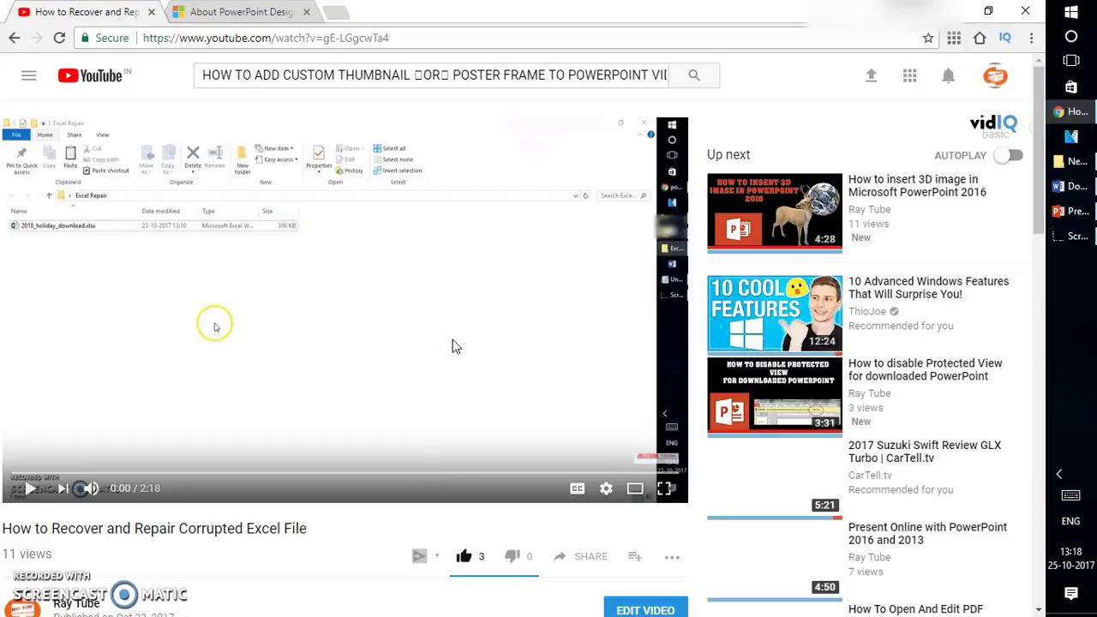
{"action": "key", "text": "alt+Tab"}
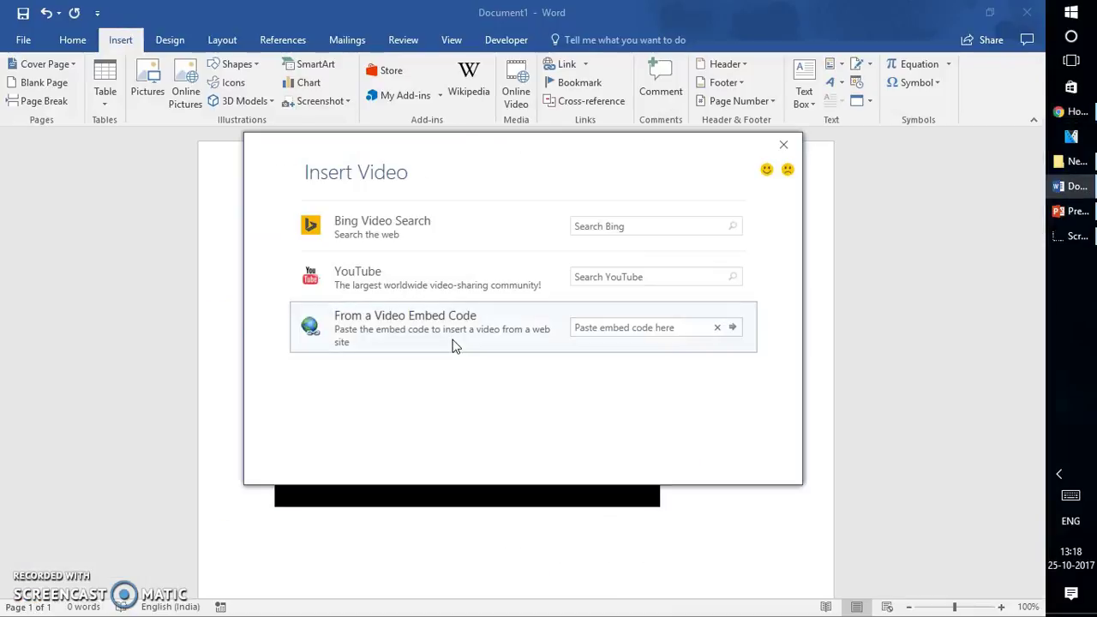
Step: Paste the copied embed code and insert the second video
{"action": "left_click", "coordinate": [640, 326]}
{"action": "key", "text": "ctrl+v"}
{"action": "left_click", "coordinate": [733, 328]}
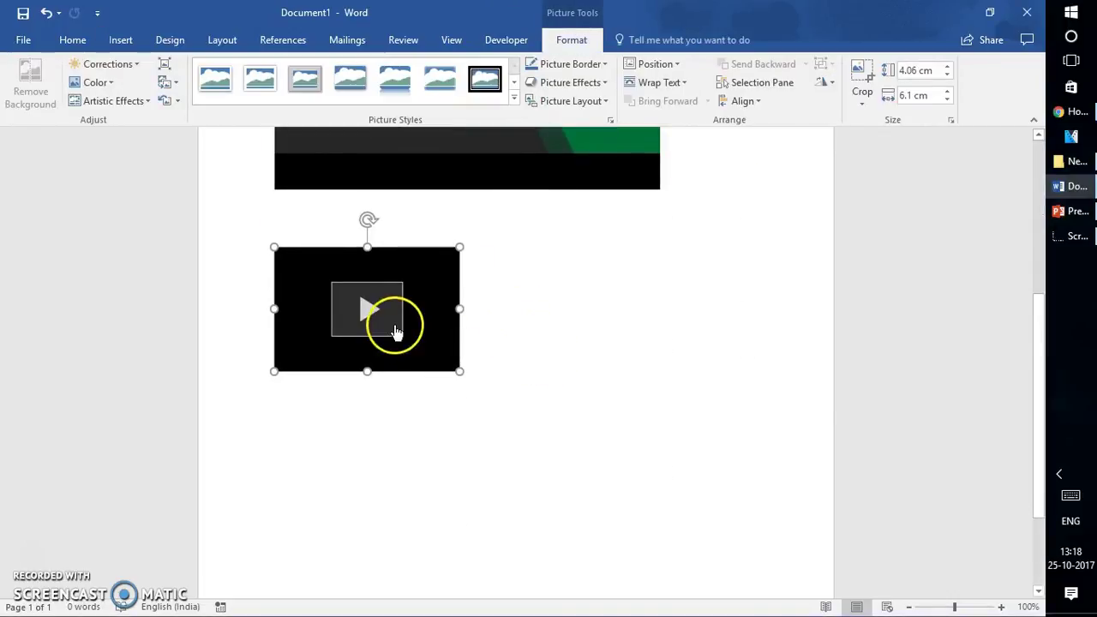
Step: Play the second video, close its player, and scroll back to the page top
{"action": "left_click", "coordinate": [374, 314]}
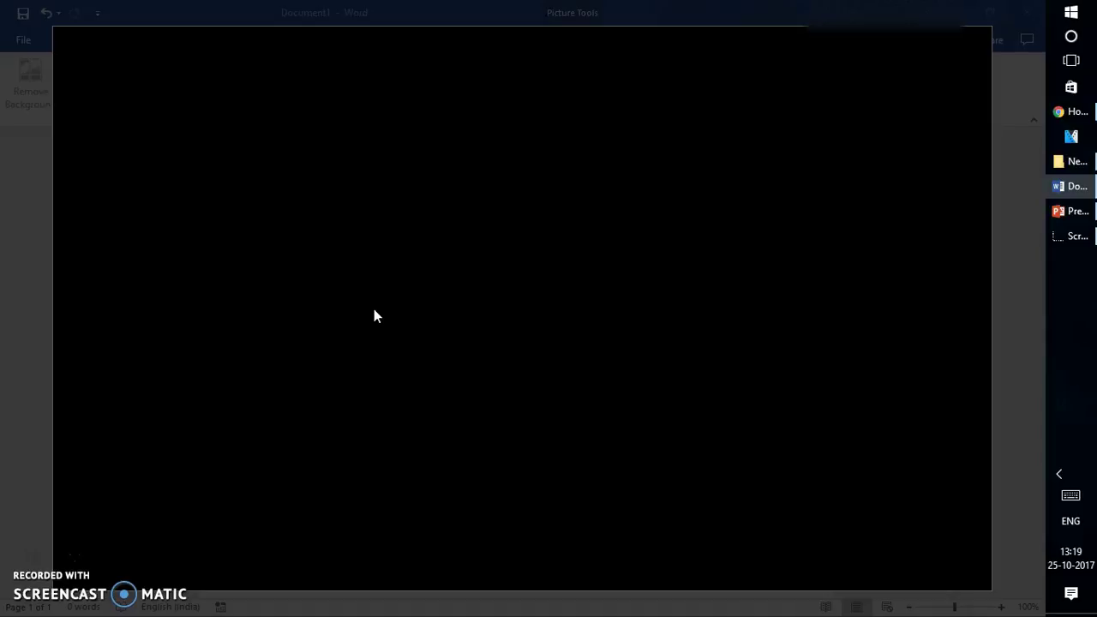
{"action": "key", "text": "Escape"}
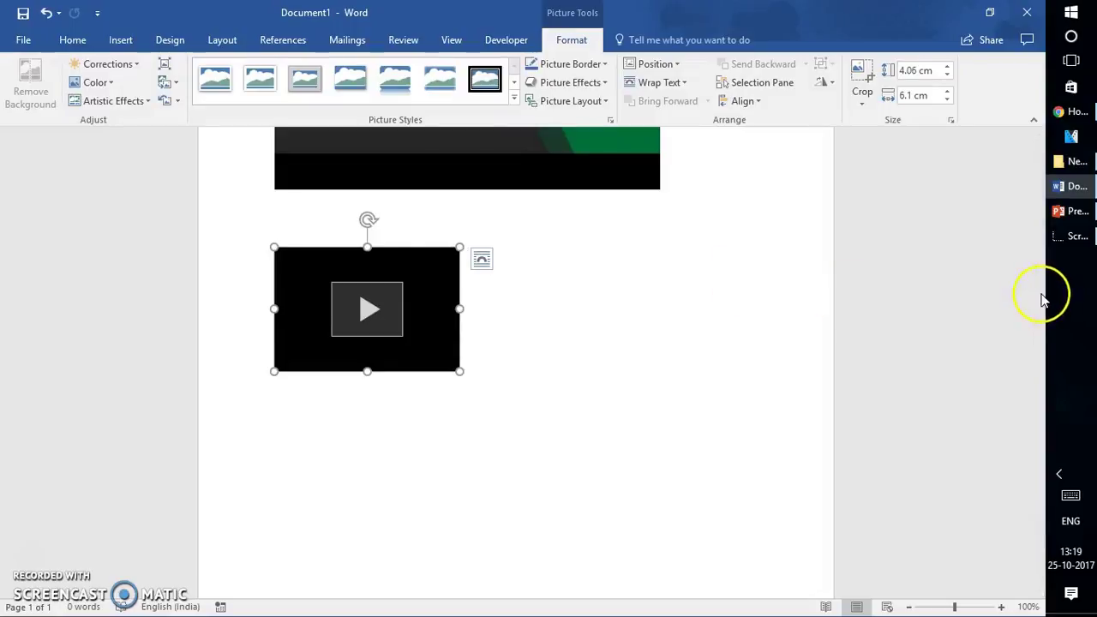
{"action": "left_click", "coordinate": [1038, 223]}
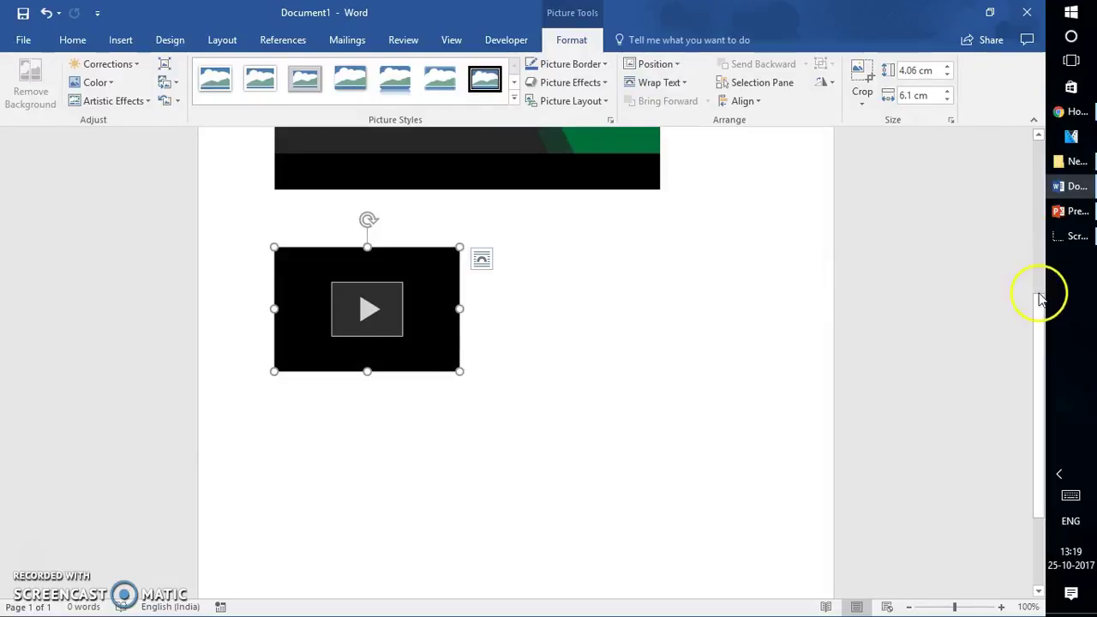
{"action": "left_click_drag", "start_coordinate": [1038, 304], "coordinate": [1035, 144]}
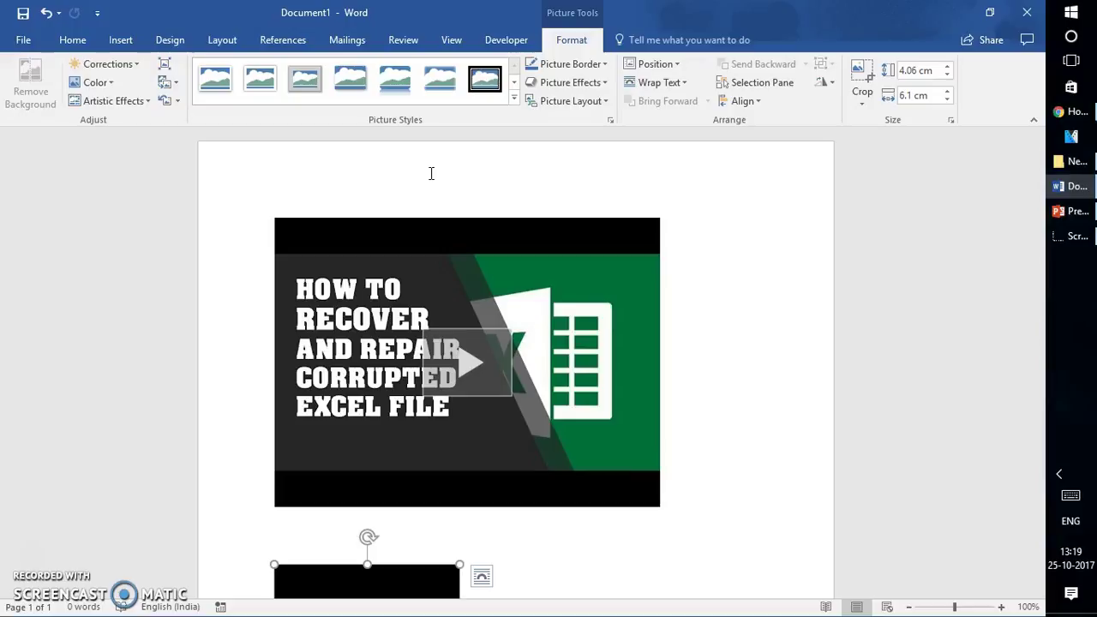
Step: Give the Excel recovery video the third Picture Style, a thick shadowed frame, and open its player
{"action": "left_click", "coordinate": [434, 238]}
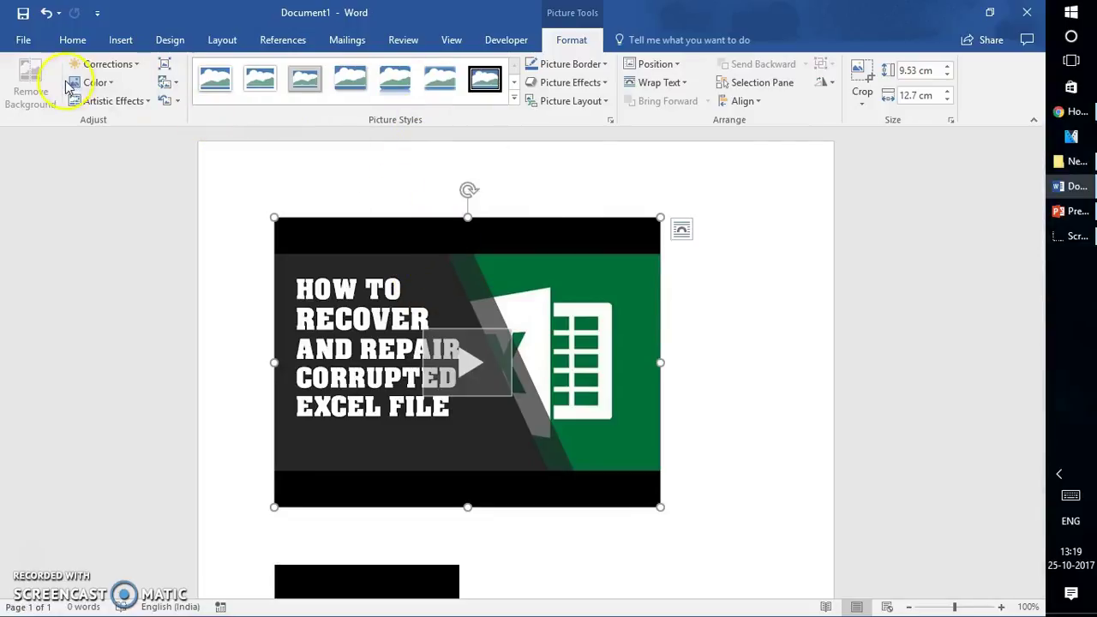
{"action": "left_click", "coordinate": [176, 84]}
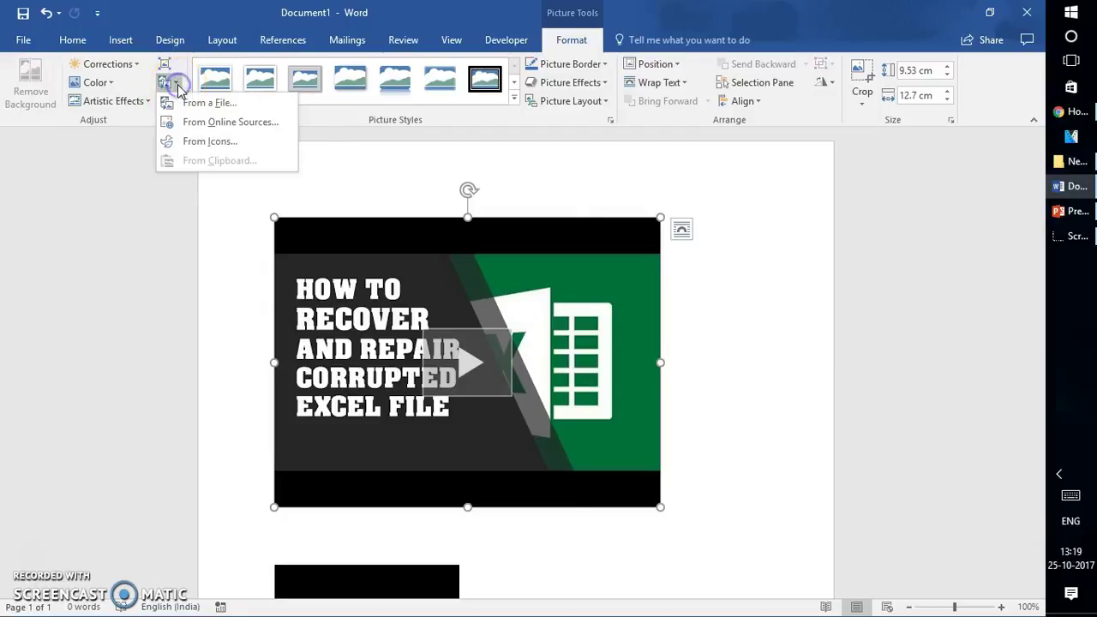
{"action": "left_click", "coordinate": [215, 77]}
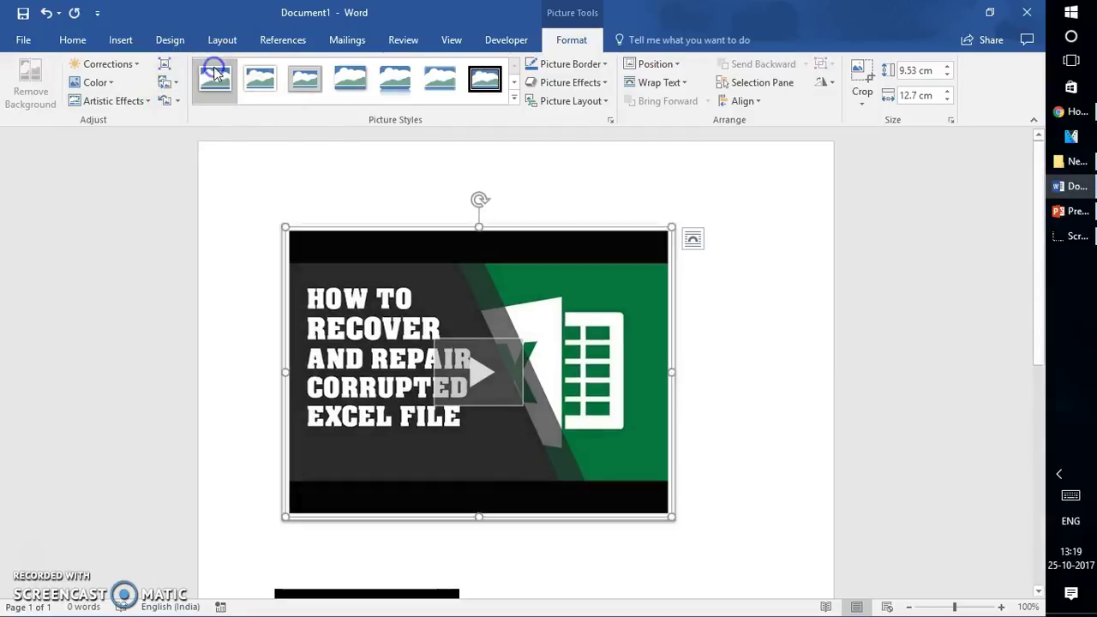
{"action": "left_click", "coordinate": [215, 77]}
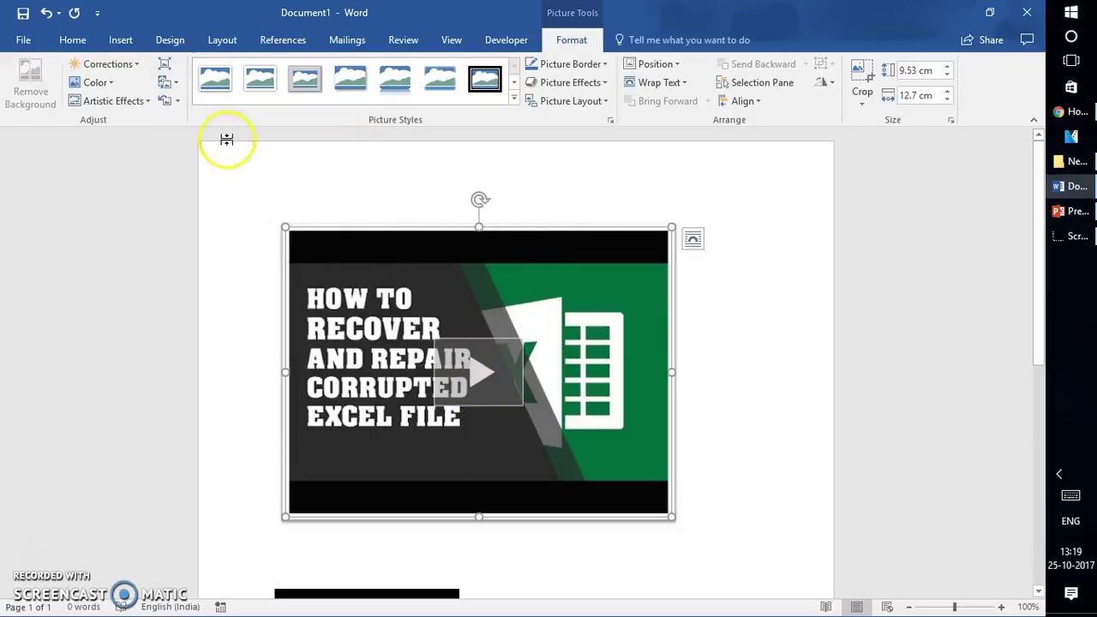
{"action": "left_click", "coordinate": [310, 83]}
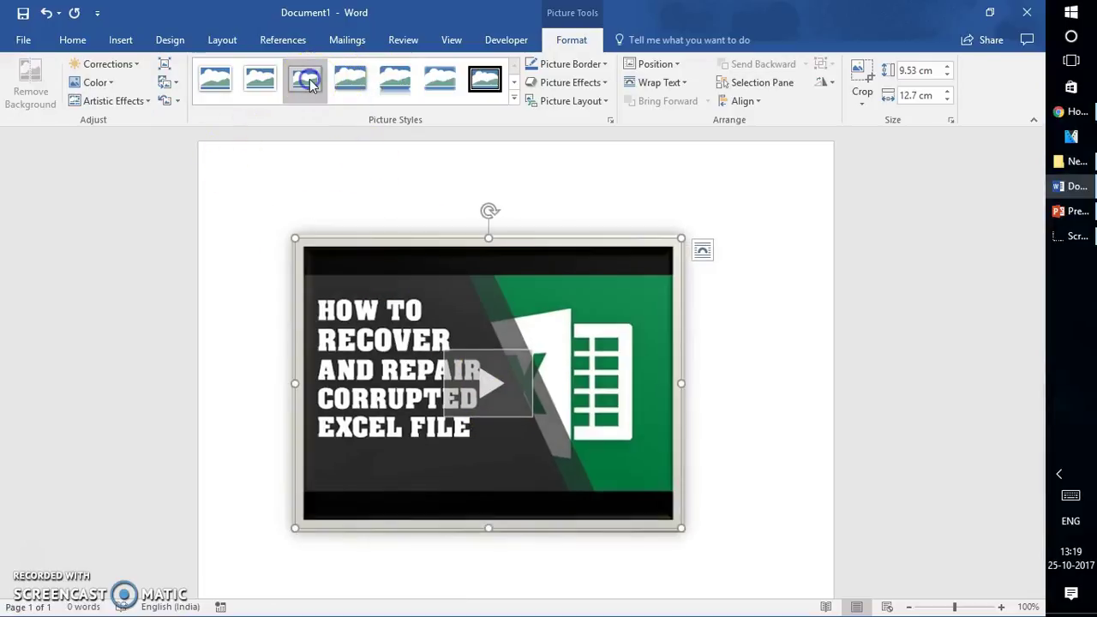
{"action": "left_click", "coordinate": [491, 394]}
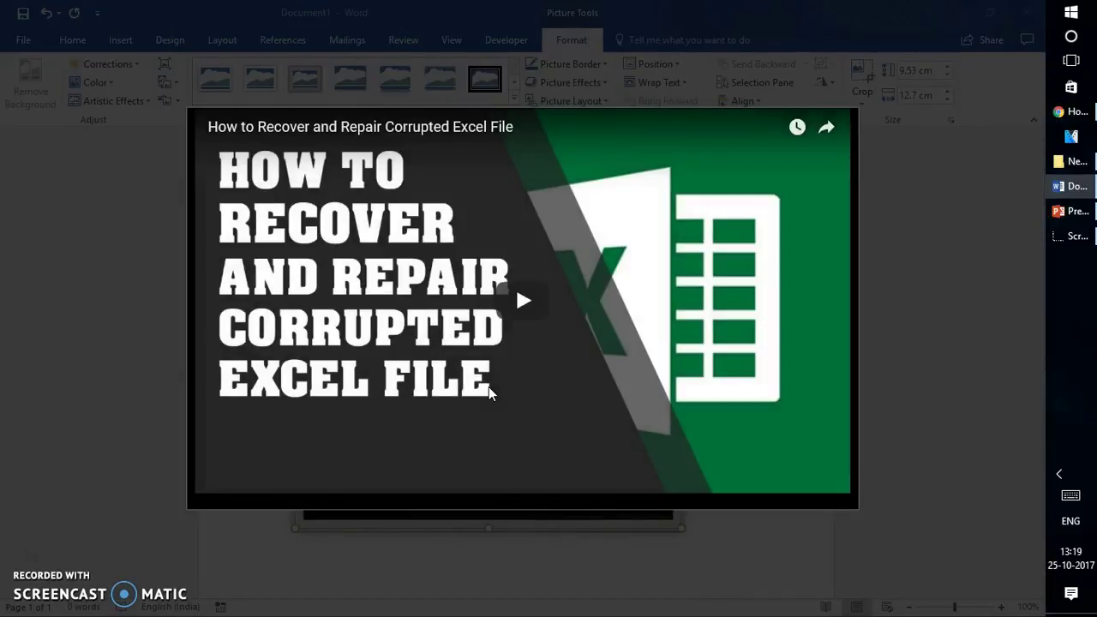
Step: Start playback of the framed Excel recovery video in Word's preview player
{"action": "left_click", "coordinate": [529, 314]}
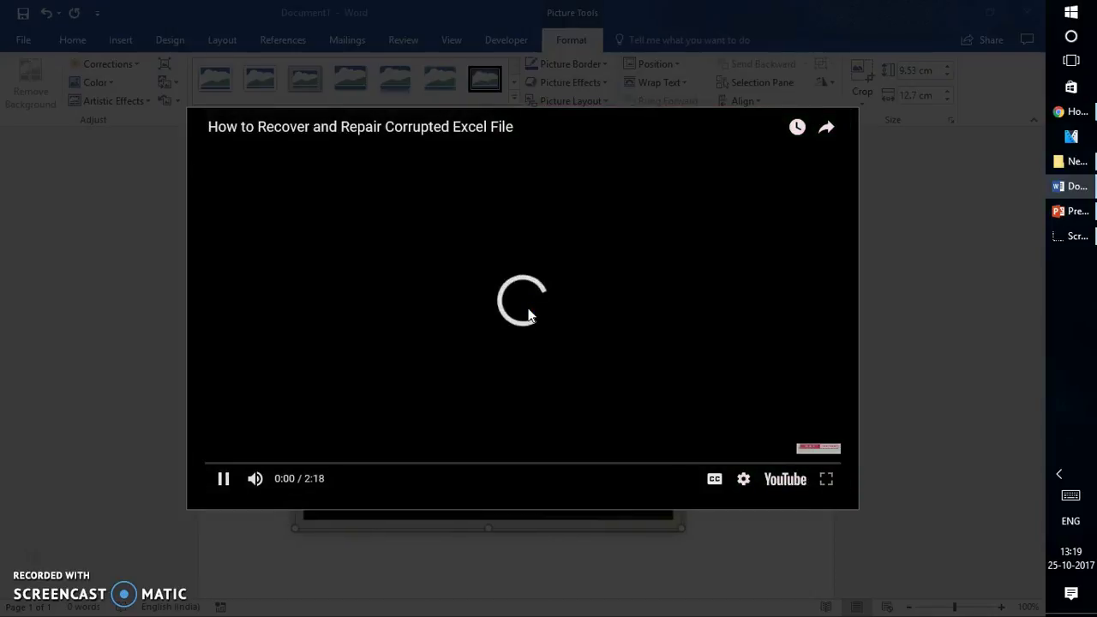